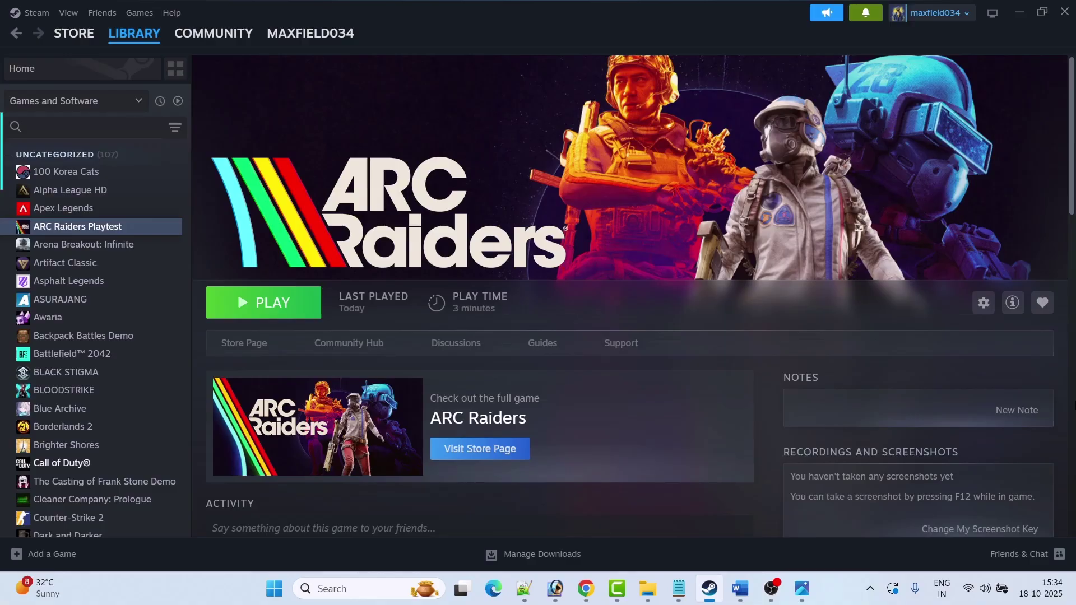
- Read the Fix 1 heading in the Word guide
click(803, 591)
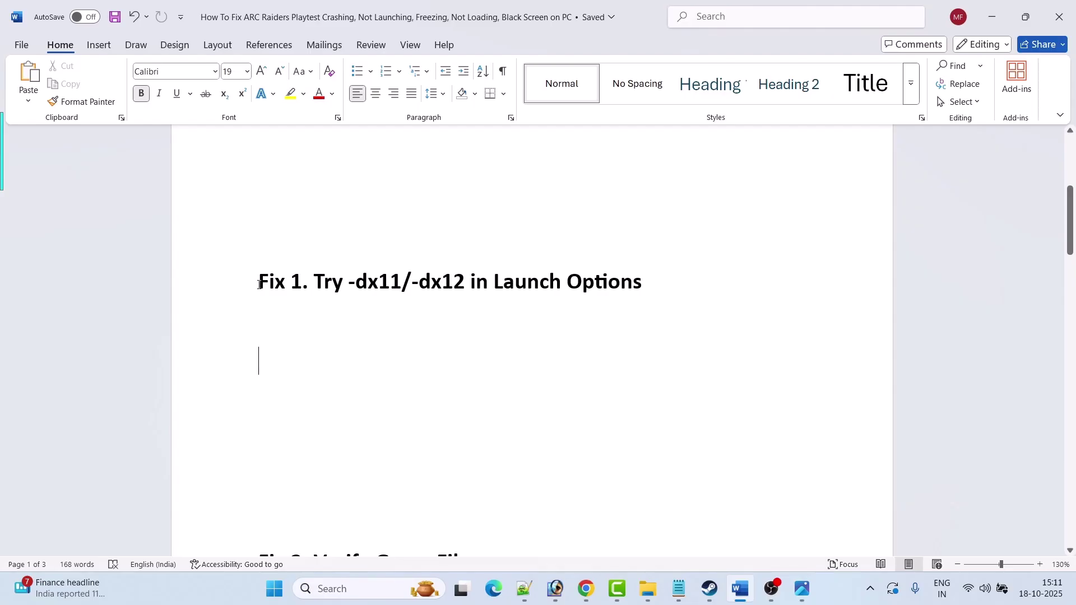
drag(259, 284, 653, 283)
click(583, 428)
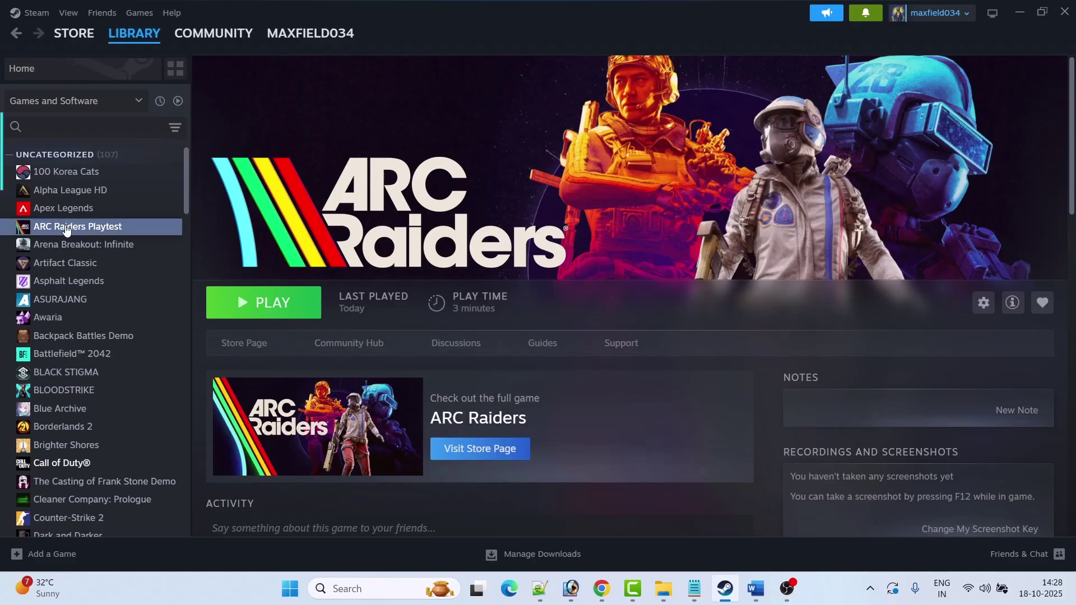
- Set ARC Raiders Playtest's launch options to -dx11
right_click(124, 228)
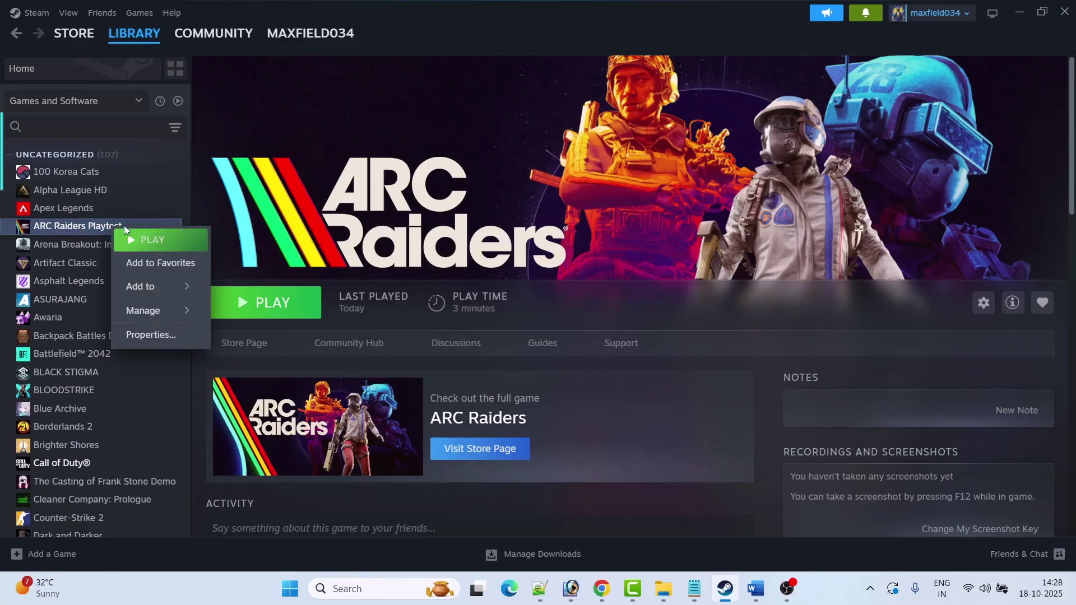
click(146, 335)
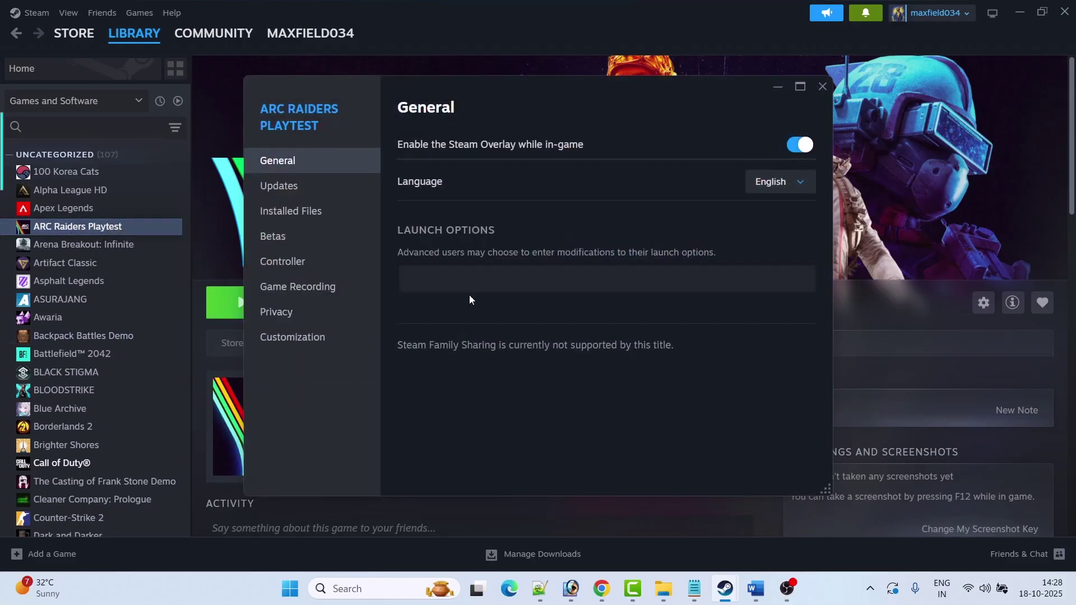
text(-dx11)
click(821, 88)
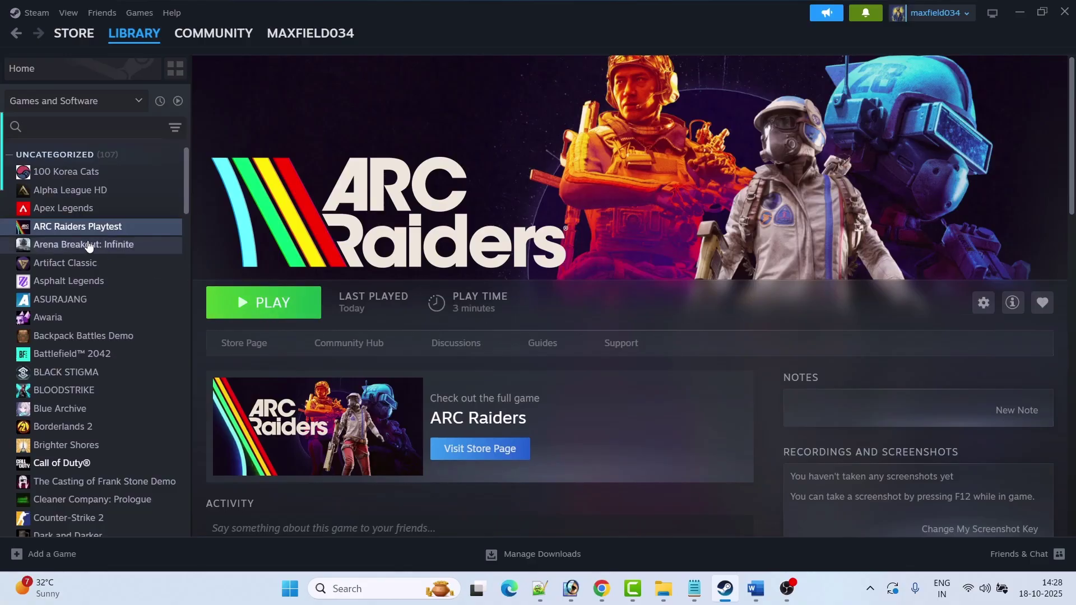
- Change the game's launch options from -dx11 to -dx12
right_click(123, 227)
click(160, 334)
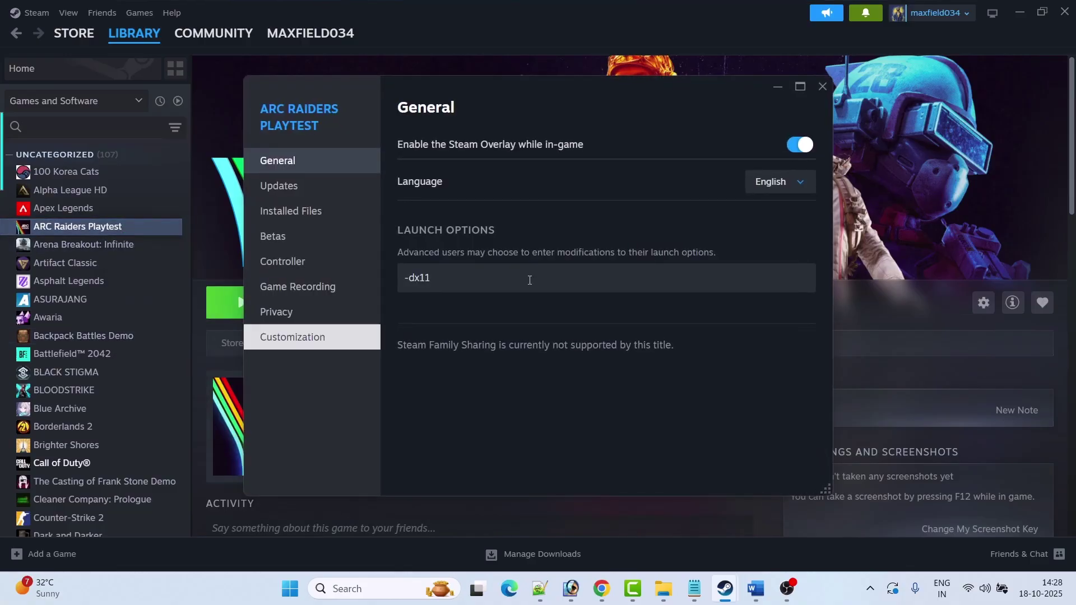
click(454, 276)
text(2)
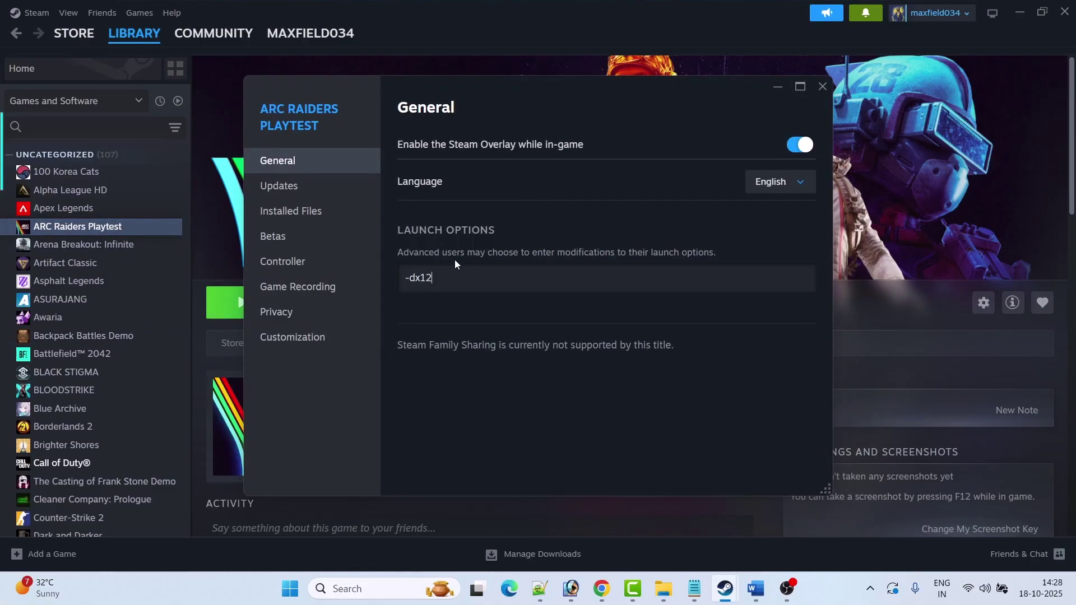
click(822, 86)
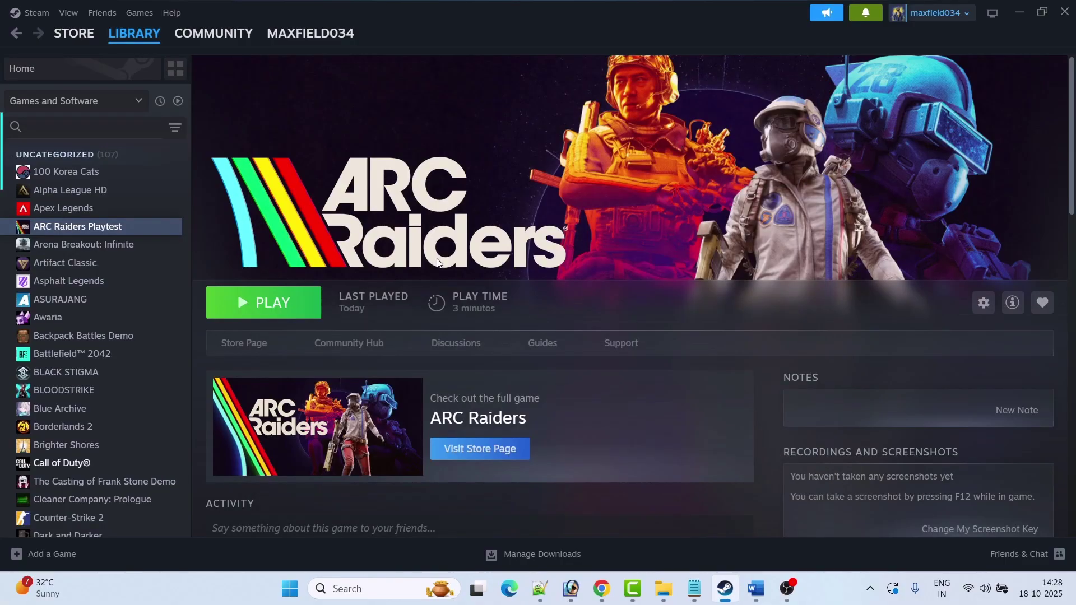
- Recheck the Fix 1 heading line in the Word guide
key(alt+Tab)
click(681, 445)
drag(675, 409, 257, 413)
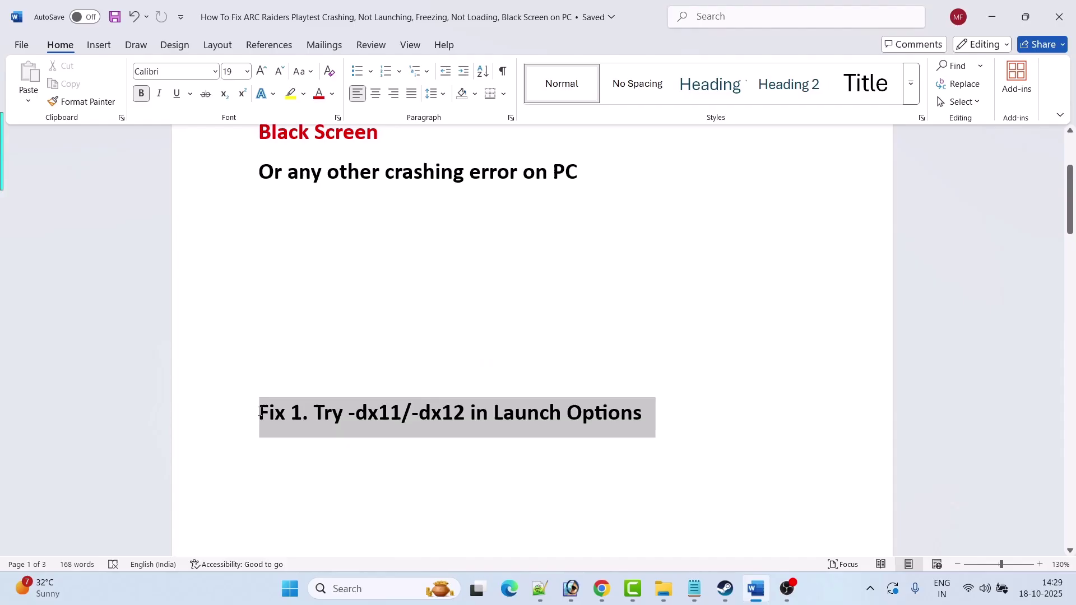
click(665, 436)
key(alt+Tab)
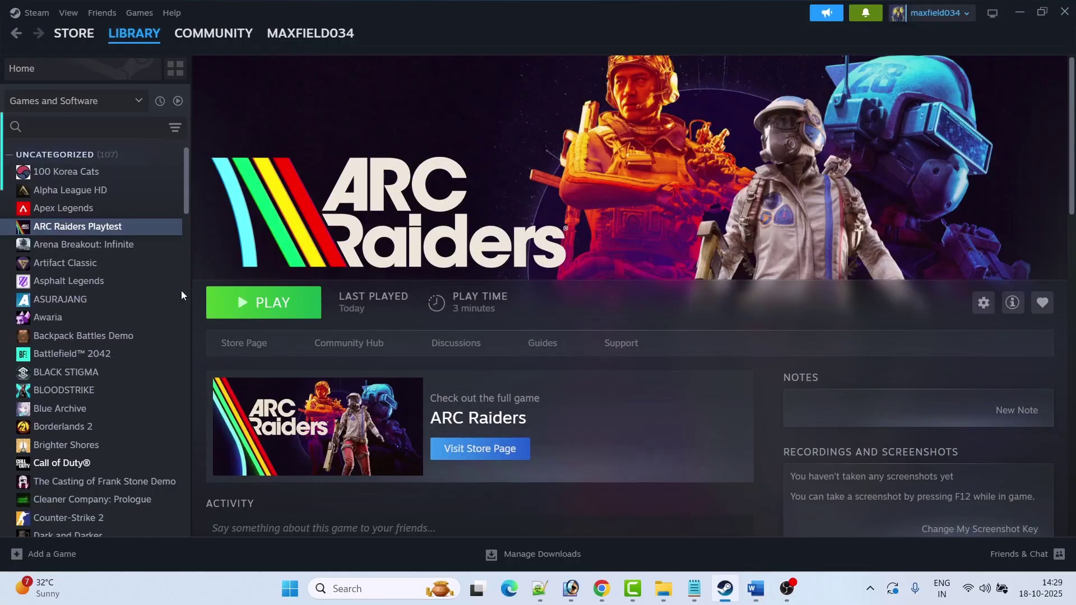
- Delete -dx12 so the launch options are empty again
right_click(127, 226)
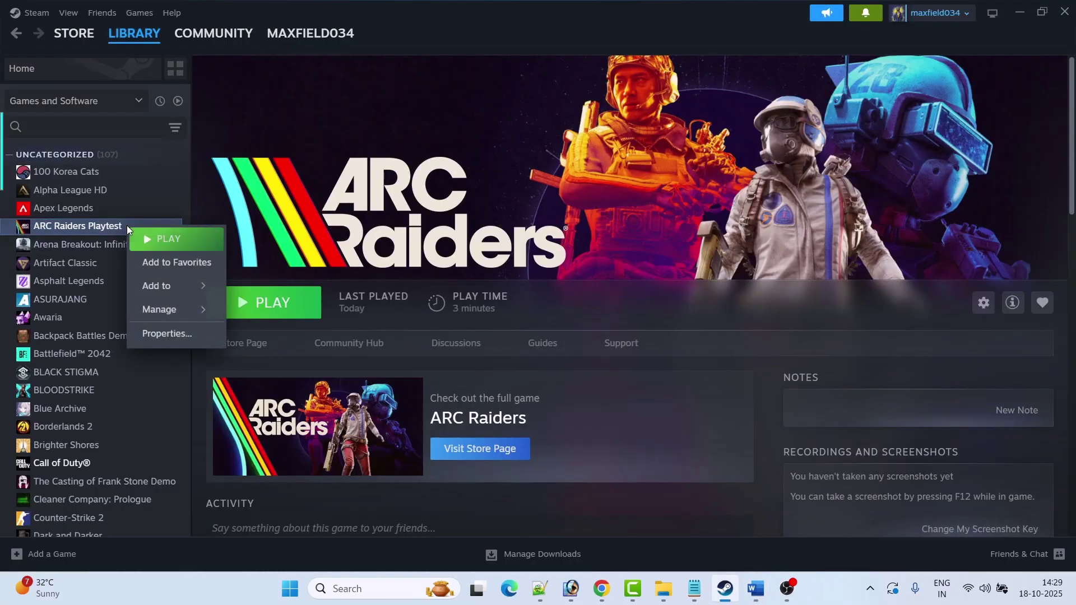
click(164, 335)
triple_click(455, 280)
key(BackSpace)
click(694, 422)
click(826, 84)
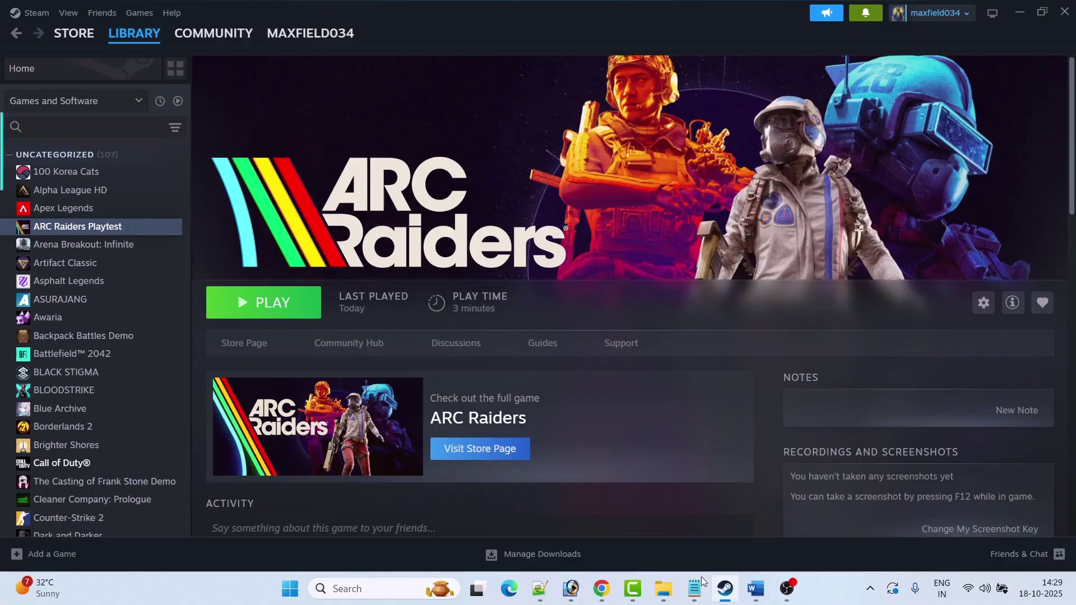
- Scroll the Word guide down to the Fix 2 Verify Game Files heading
click(755, 588)
scroll(470, 342, down, 5)
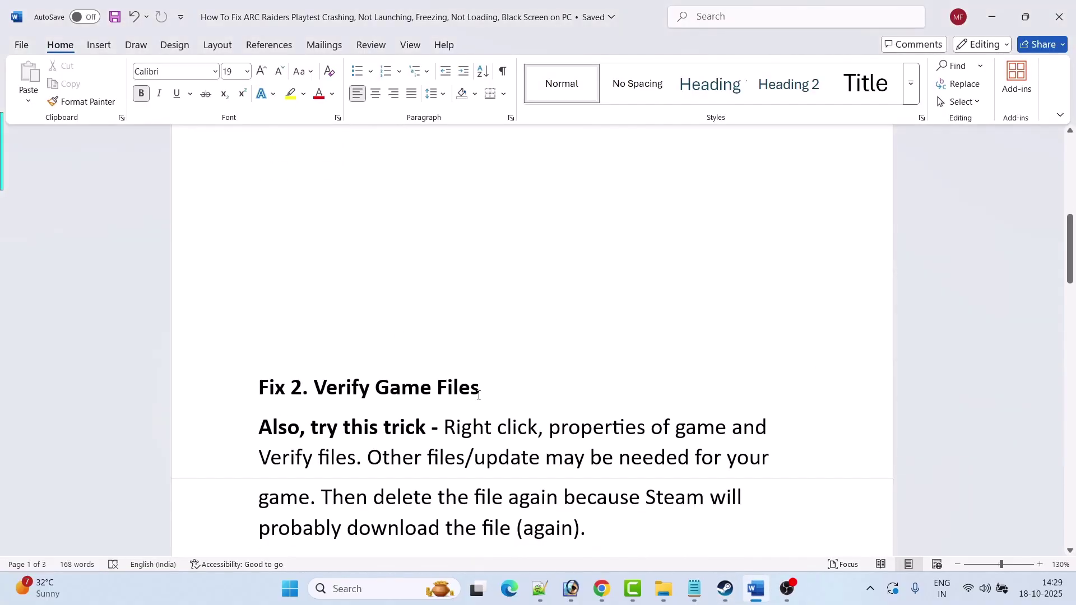
scroll(480, 396, down, 2)
drag(481, 301, 314, 300)
click(657, 410)
- View the game's Installed Files verification option, then return to the Word guide
click(724, 589)
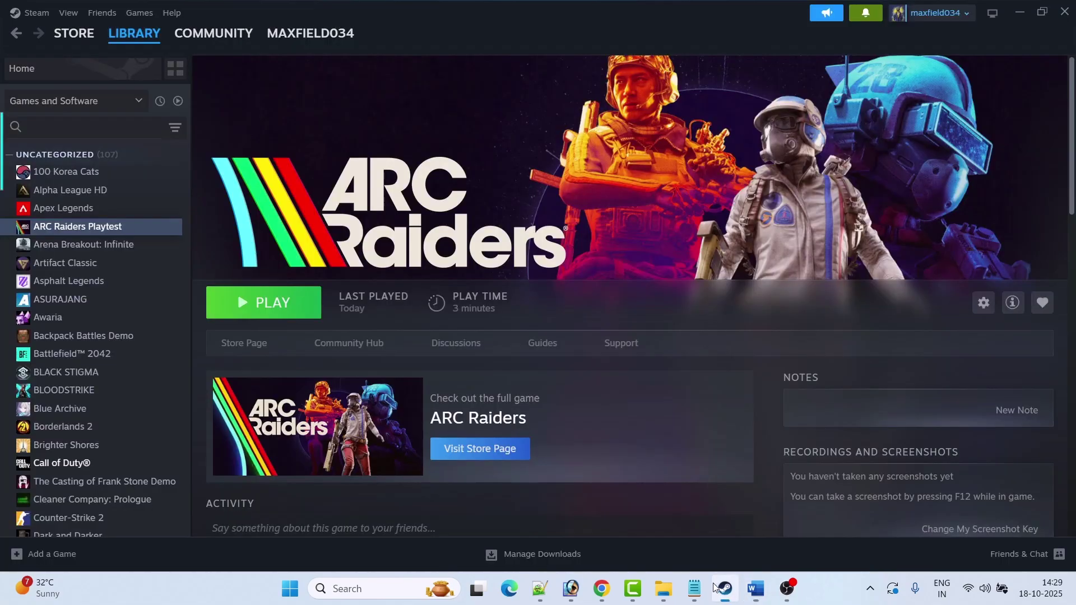
right_click(119, 234)
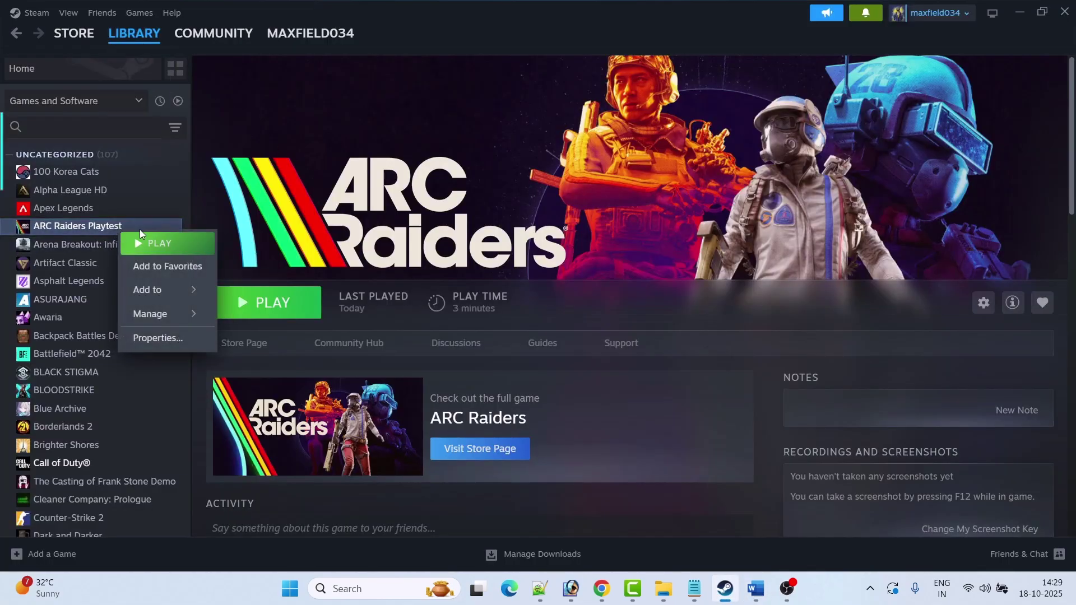
click(167, 338)
click(318, 220)
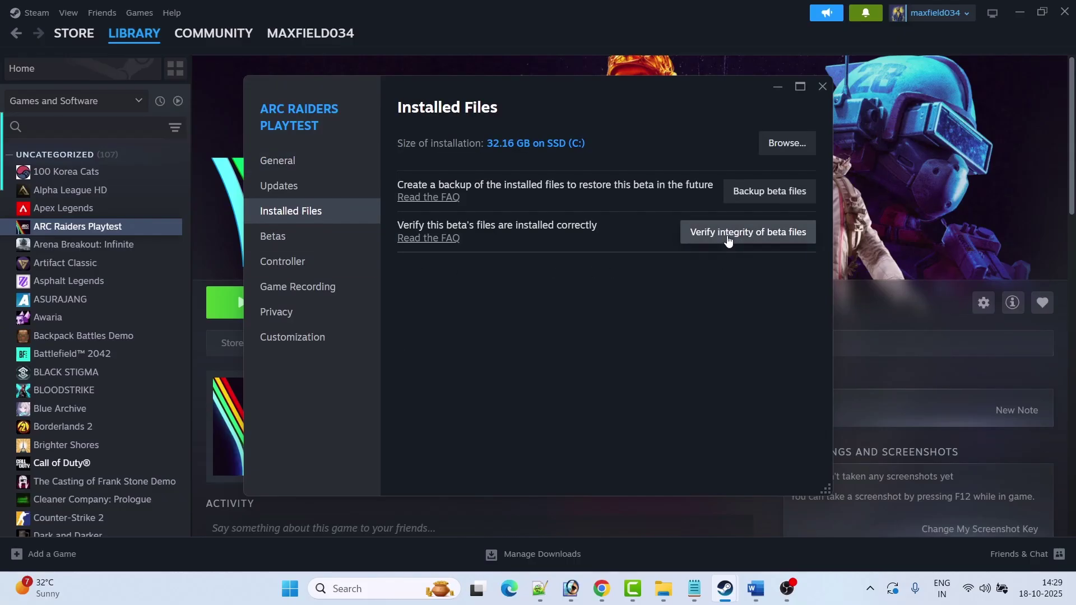
click(822, 87)
click(743, 601)
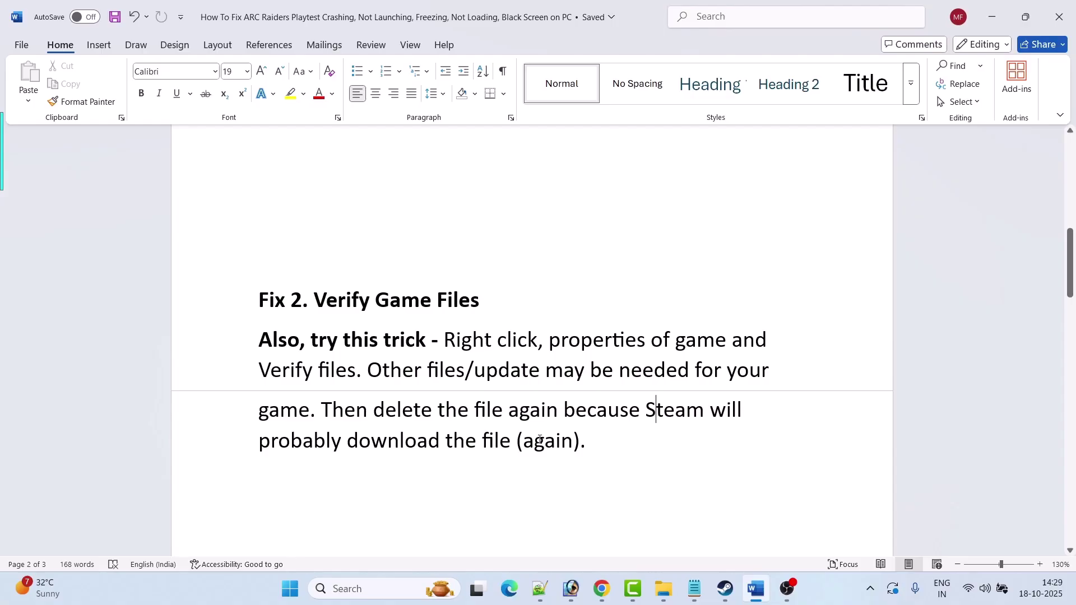
- Read the Fix 2 trick paragraph, then highlight EA Anticheat and Riot Vanguard in Fix 3
mouse_move(603, 441)
mouse_down()
mouse_move(322, 370)
mouse_move(259, 340)
mouse_up()
click(636, 469)
scroll(633, 466, down, 7)
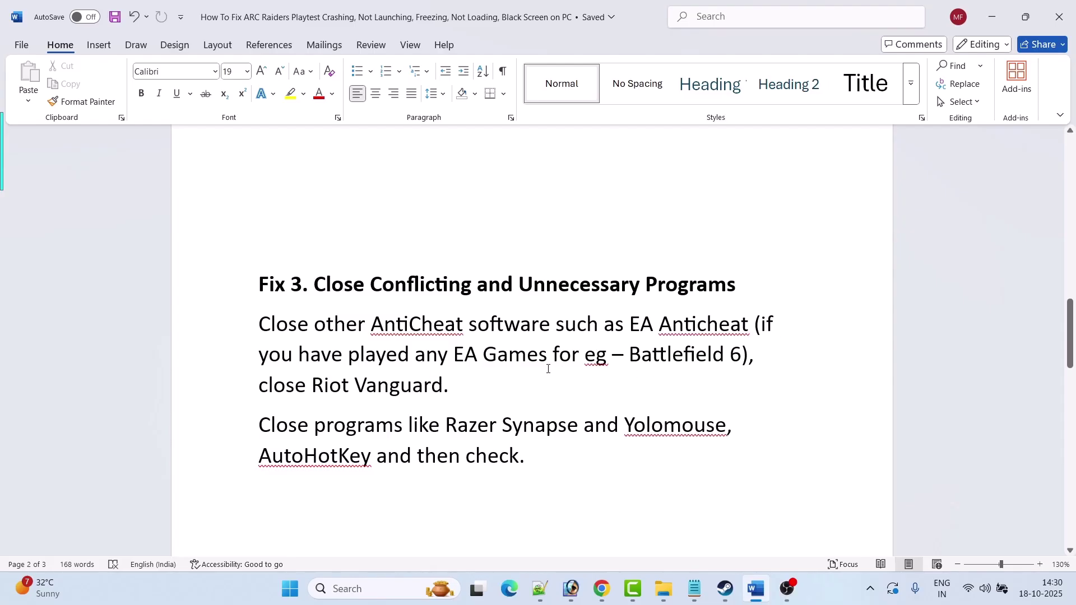
drag(631, 326, 748, 325)
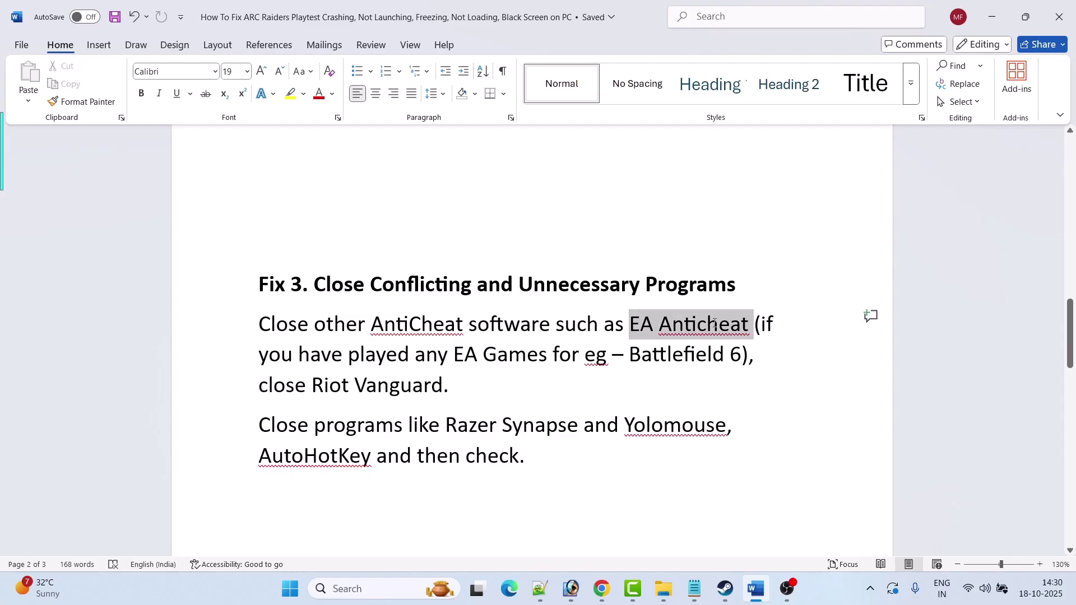
click(347, 396)
drag(313, 387, 448, 387)
- Exit Riot Vanguard and the red background tray app from the hidden icons
click(870, 589)
click(872, 590)
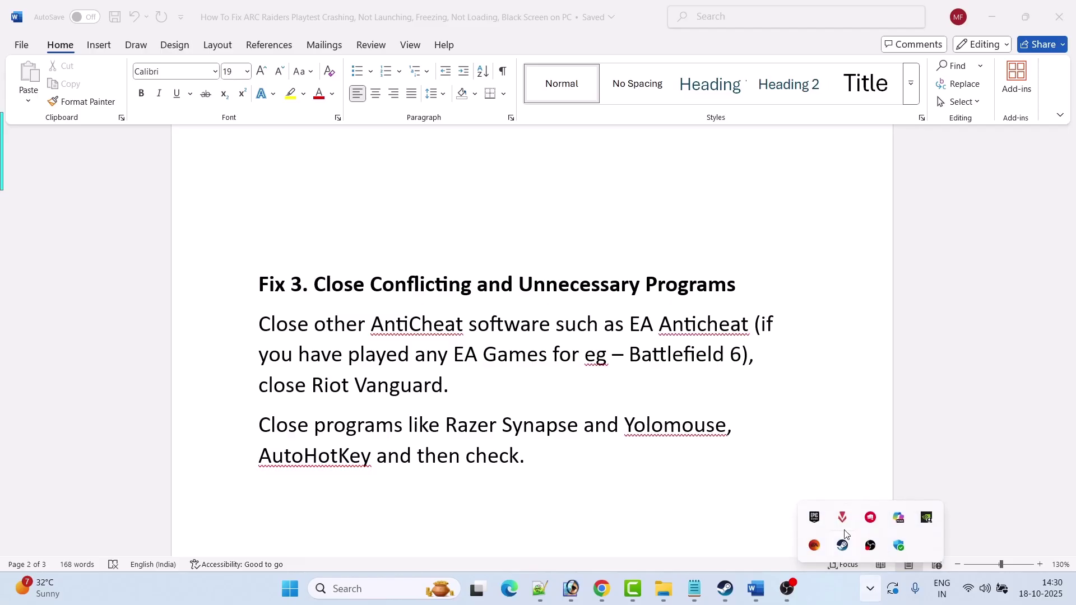
right_click(845, 523)
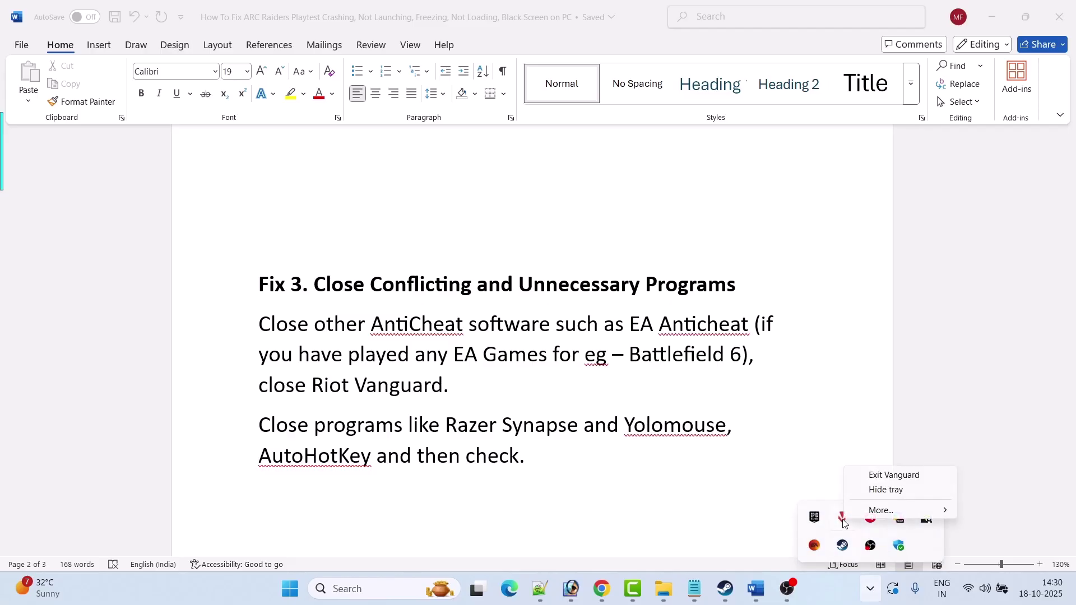
click(895, 475)
click(521, 356)
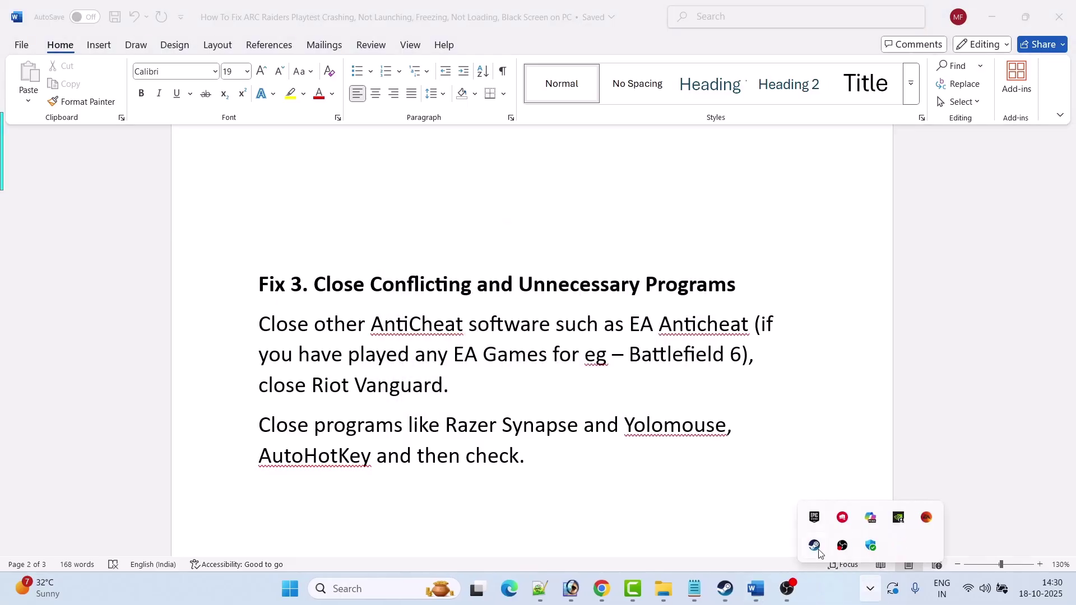
right_click(849, 521)
click(892, 553)
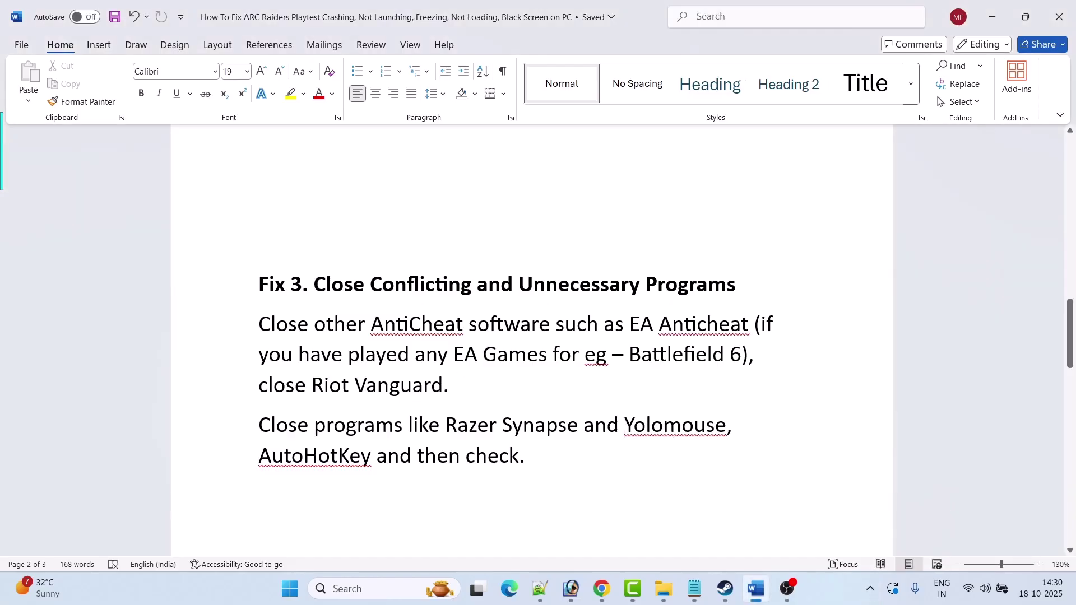
- Highlight Razer Synapse, AutoHotKey and the Close programs paragraph, then scroll to Fix 4
drag(443, 426, 581, 426)
key(Down)
click(267, 477)
drag(255, 457, 372, 457)
click(263, 494)
mouse_move(257, 426)
mouse_down()
mouse_move(388, 419)
mouse_move(615, 506)
mouse_up()
click(615, 507)
drag(262, 459, 371, 459)
click(547, 474)
scroll(556, 446, down, 7)
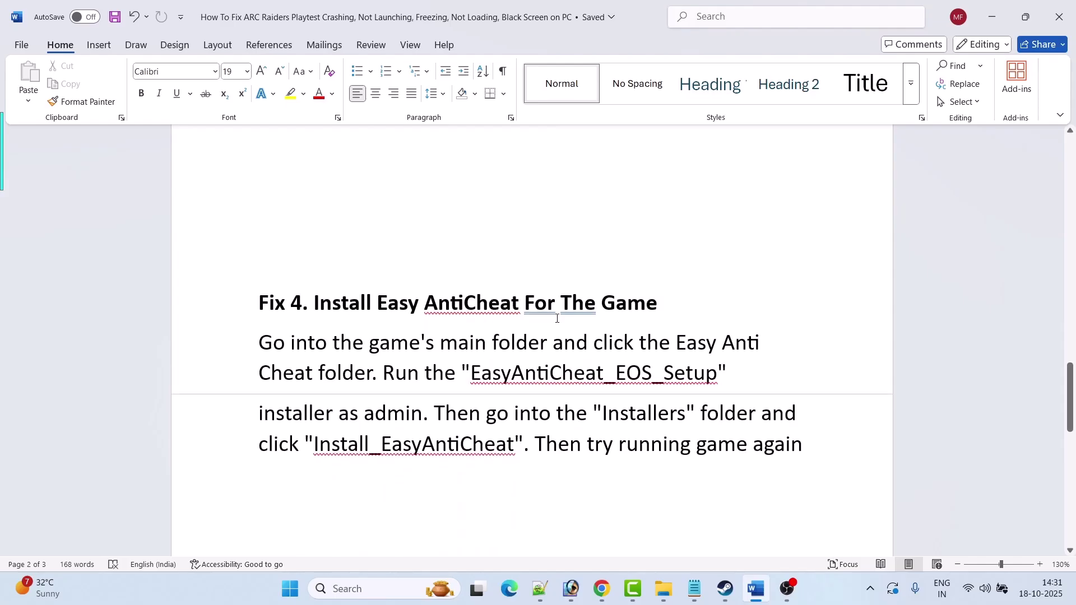
- Use Manage > Browse local files on ARC Raiders Playtest to open its folder
click(725, 588)
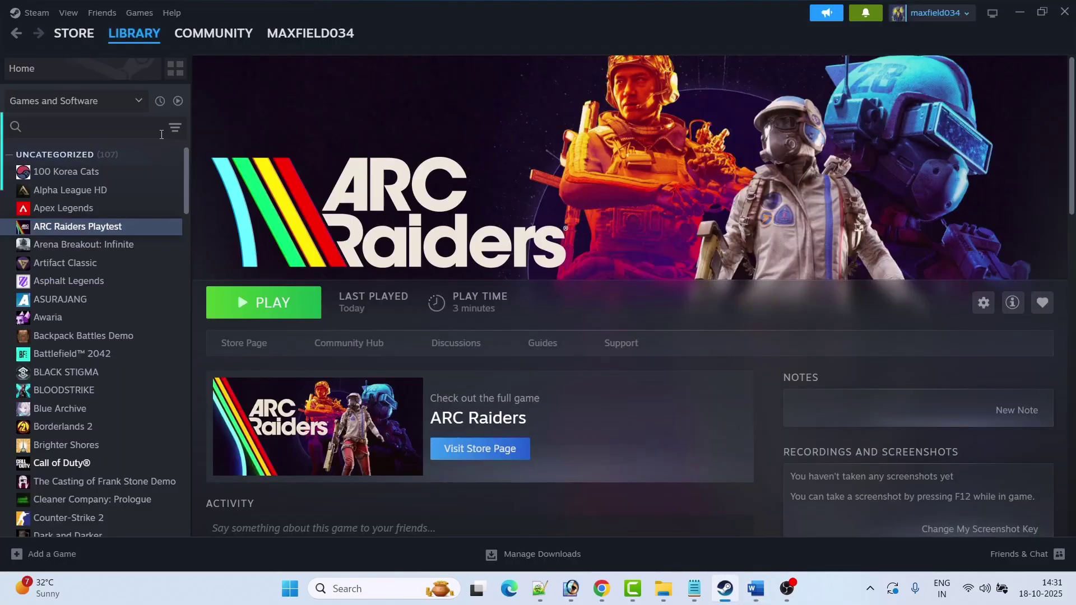
right_click(106, 229)
mouse_move(166, 313)
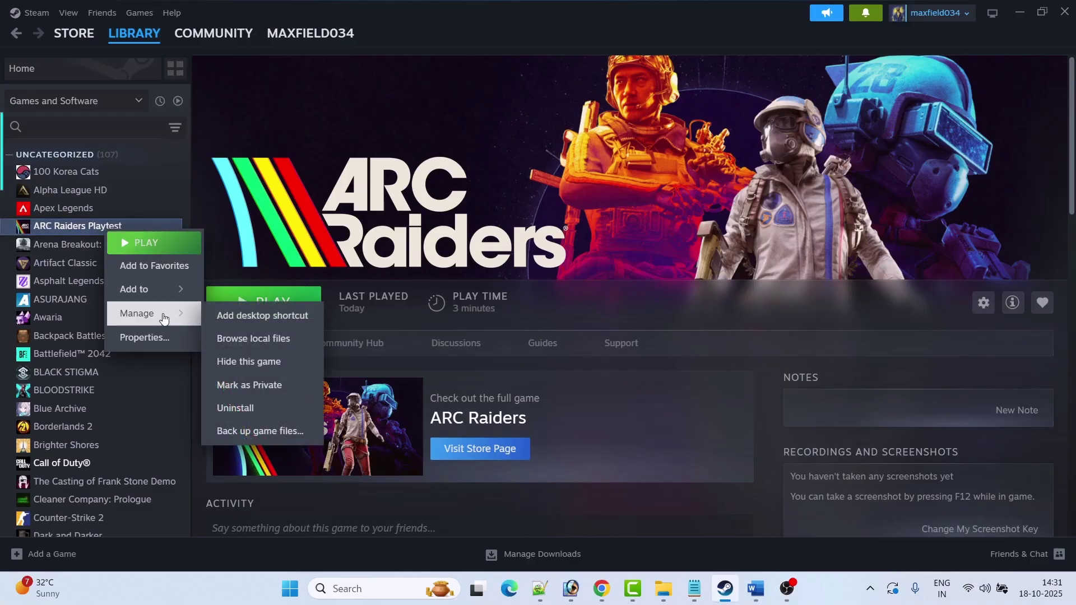
click(255, 339)
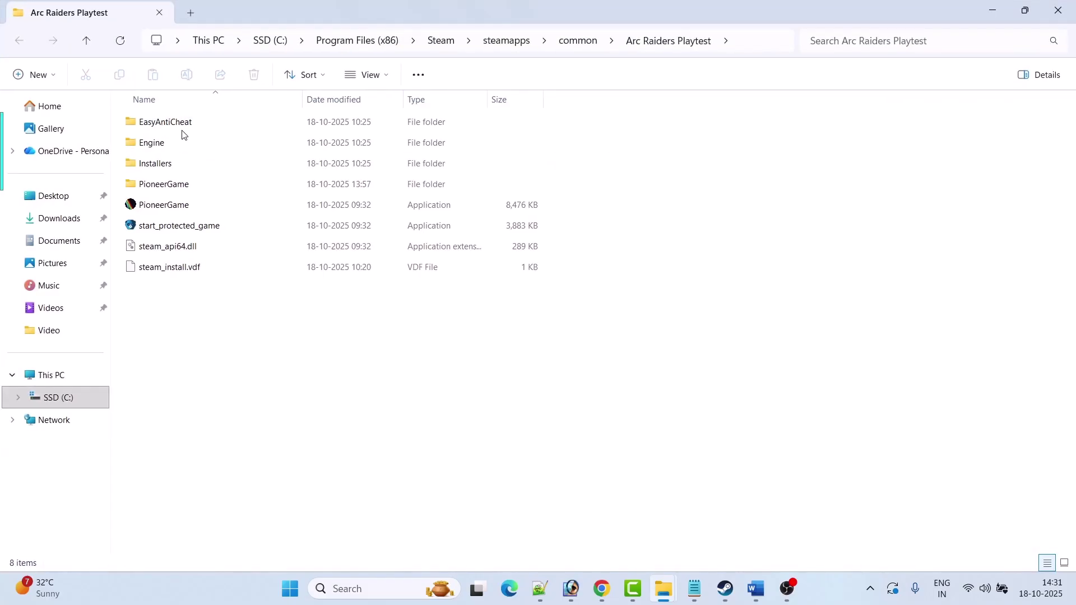
- Run EasyAntiCheat_EOS_Setup from the EasyAntiCheat folder as administrator
double_click(185, 130)
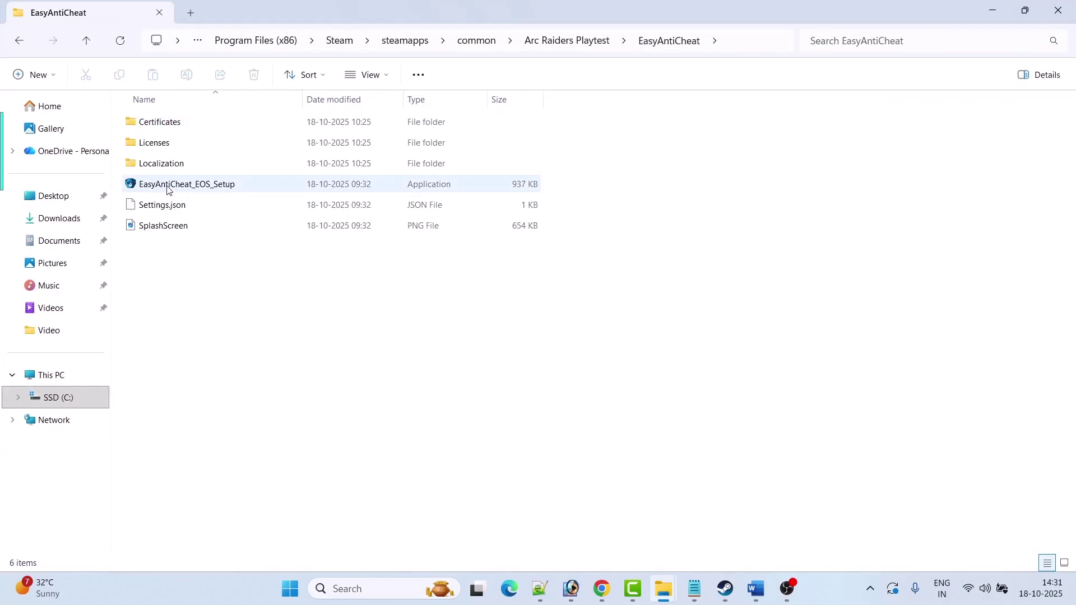
click(180, 188)
right_click(180, 188)
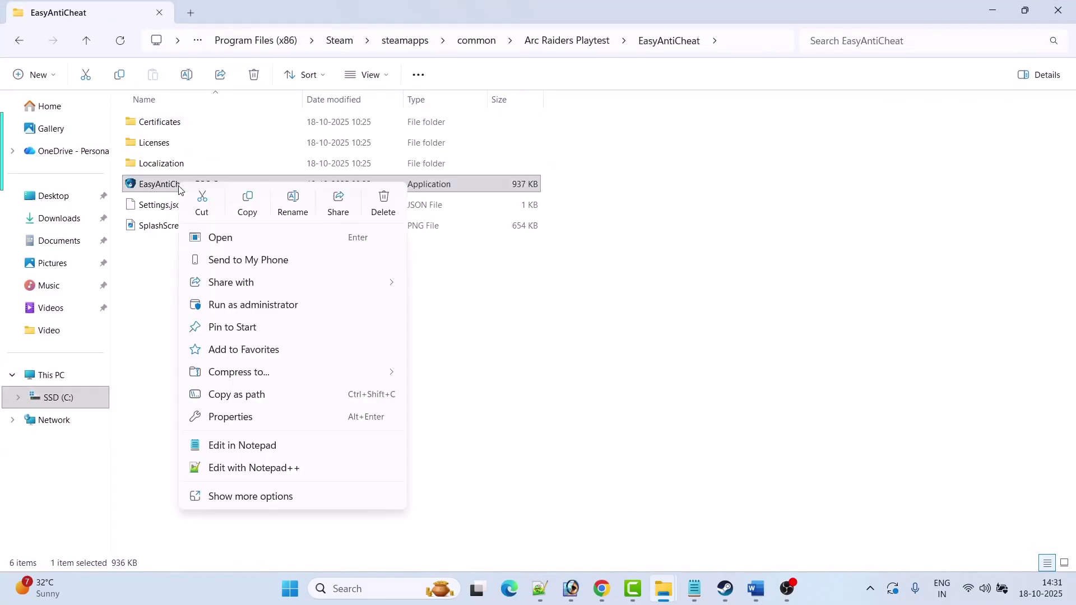
click(273, 309)
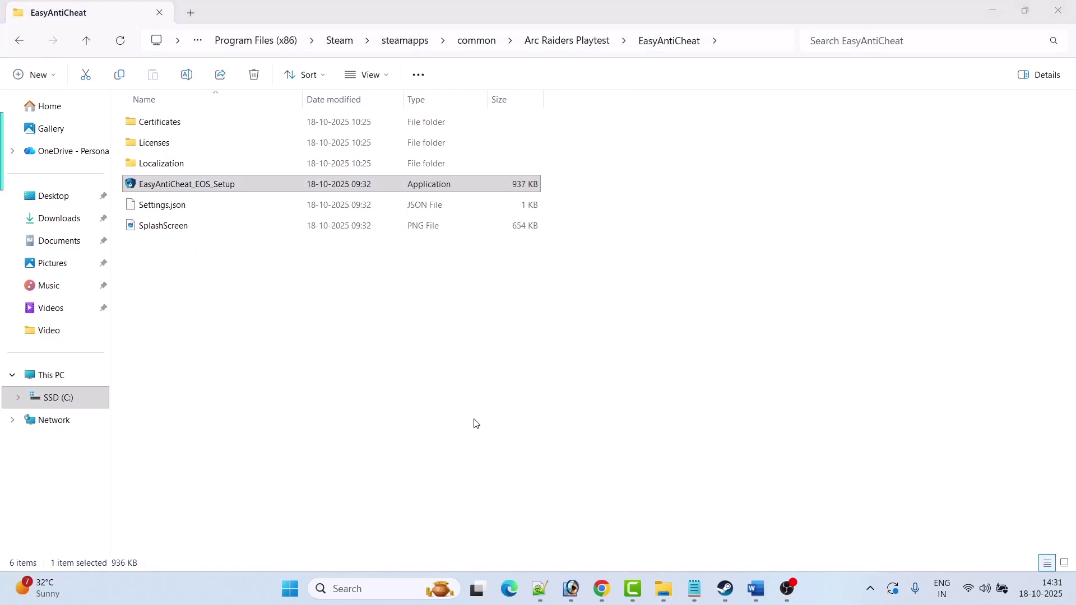
click(230, 194)
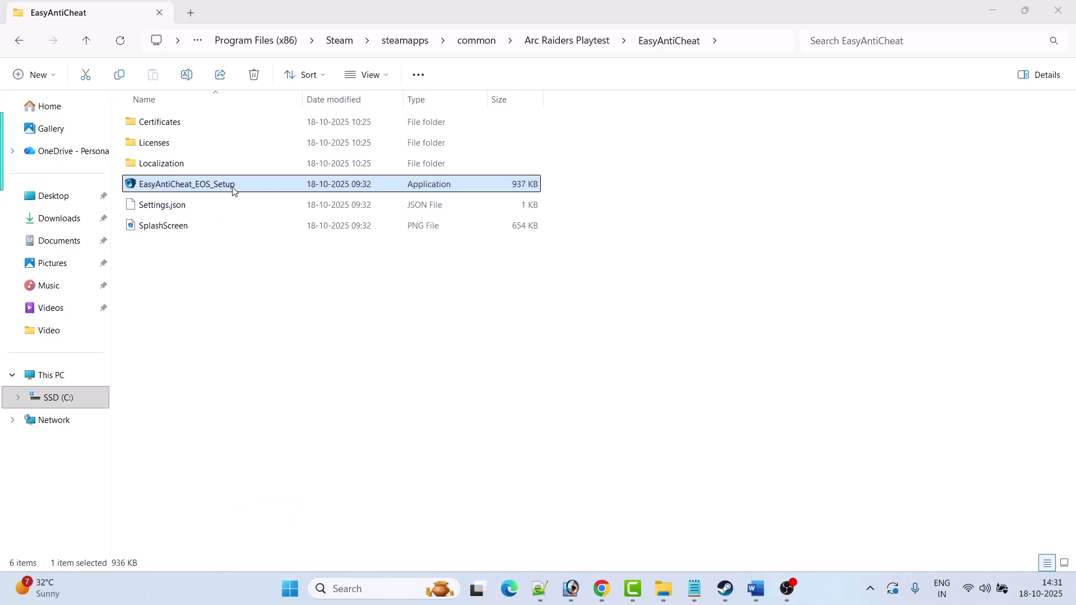
- Run Install_EasyAntiCheat from the Installers folder and dismiss its message window
click(22, 40)
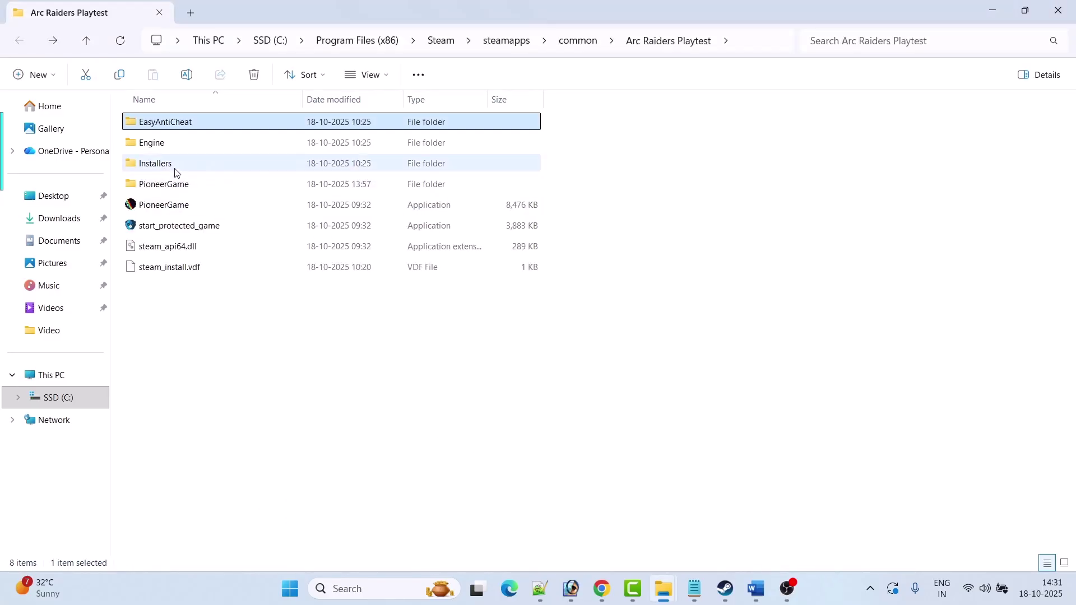
double_click(171, 166)
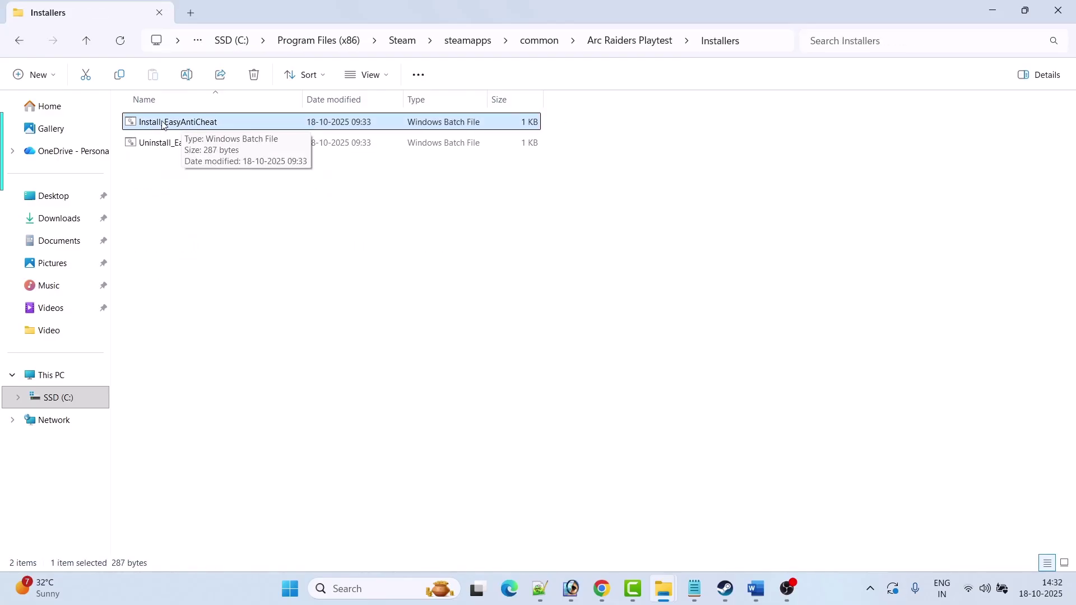
double_click(230, 124)
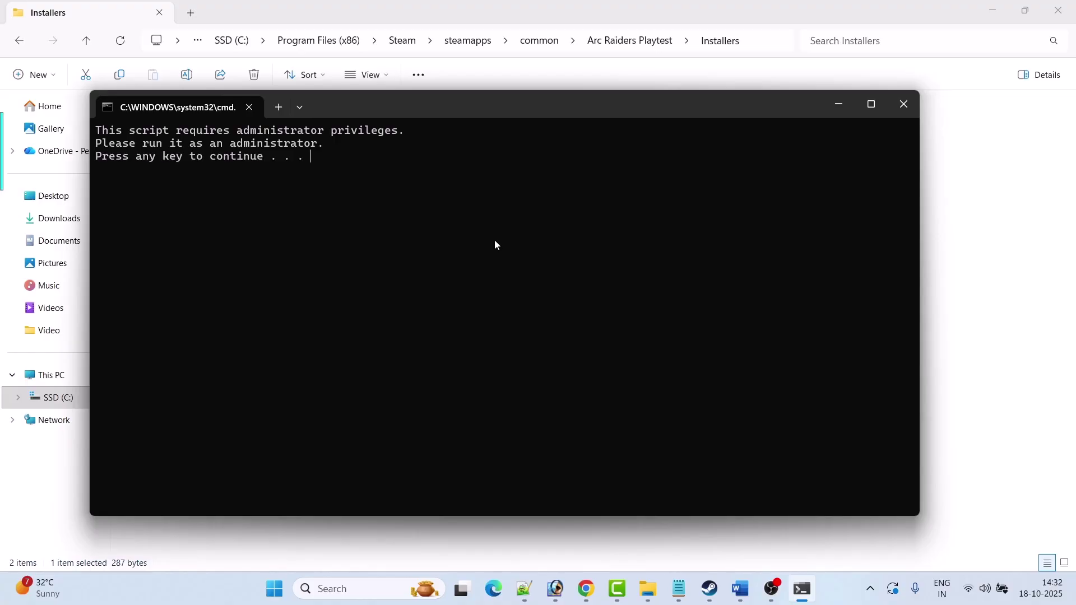
key(Return)
drag(534, 400, 790, 402)
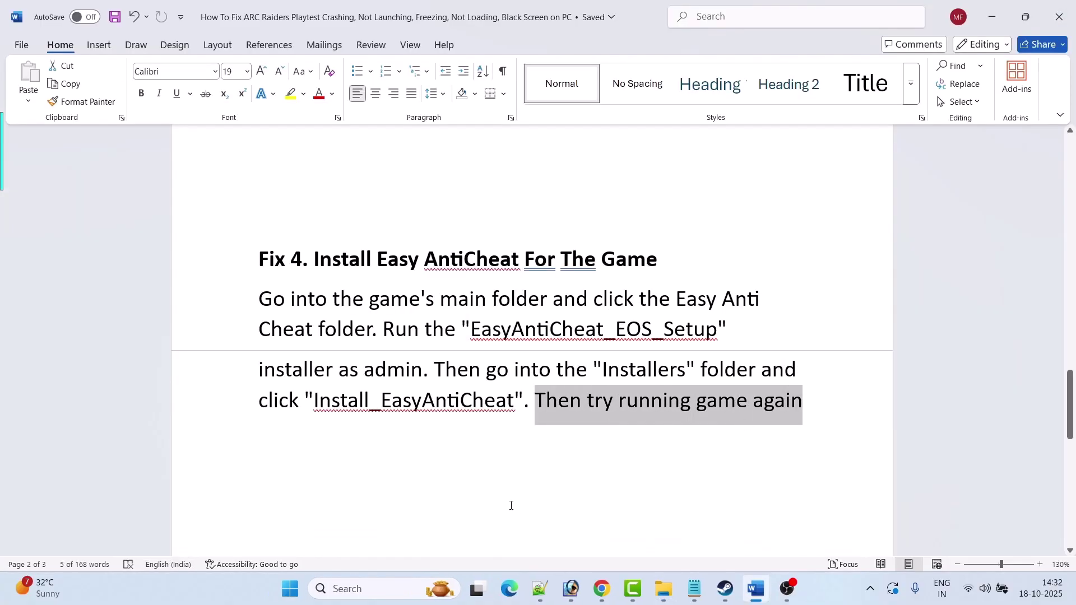
click(444, 424)
scroll(444, 424, down, 5)
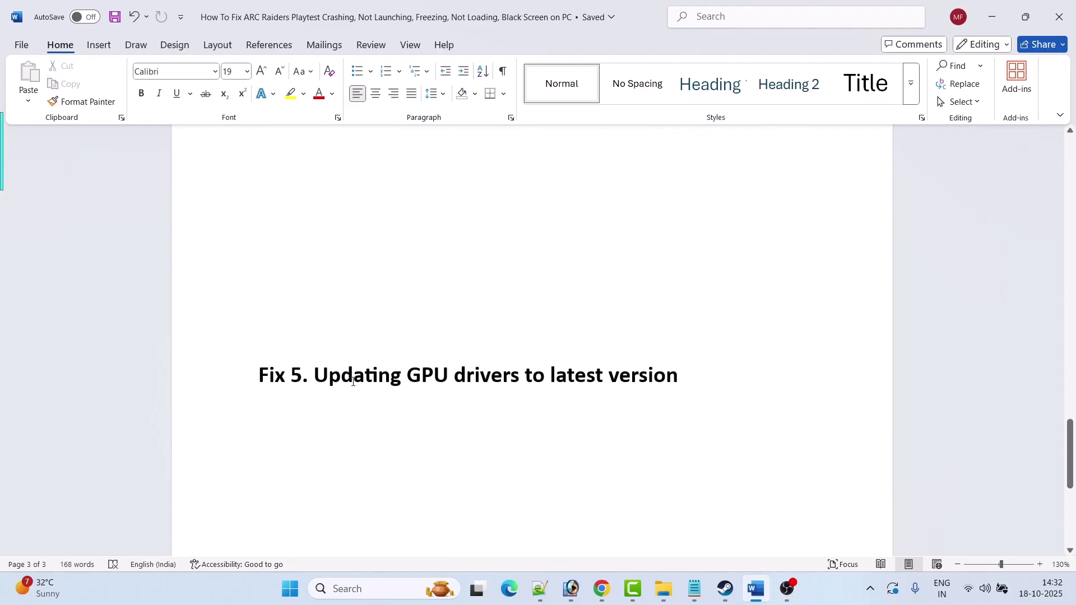
drag(317, 376, 667, 377)
click(544, 466)
scroll(582, 442, down, 3)
drag(510, 446, 259, 443)
- Check Windows Update in Settings for pending updates
click(505, 497)
key(super)
click(363, 234)
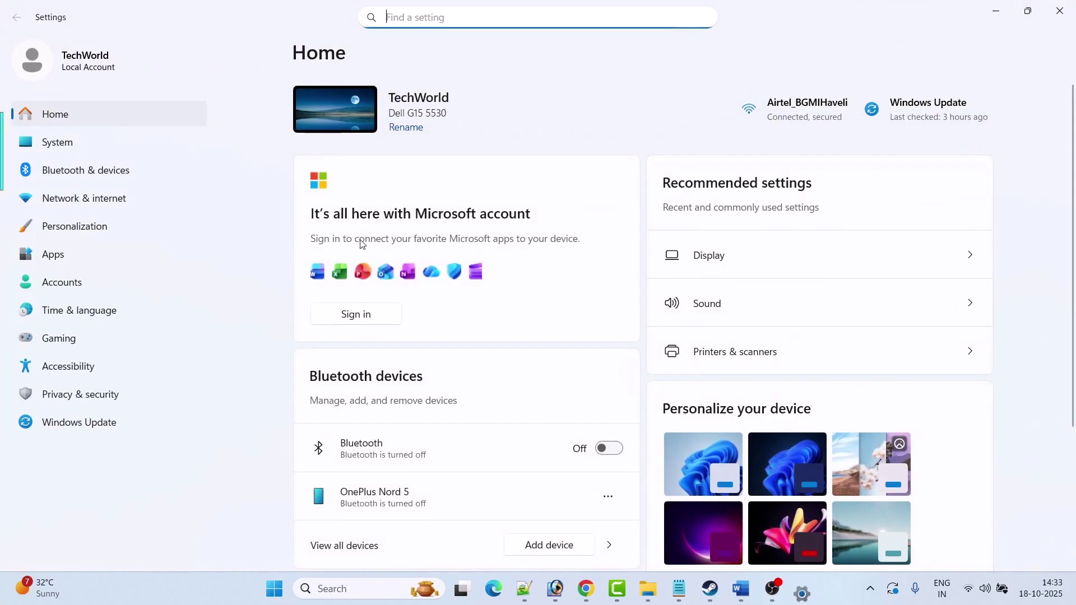
click(65, 426)
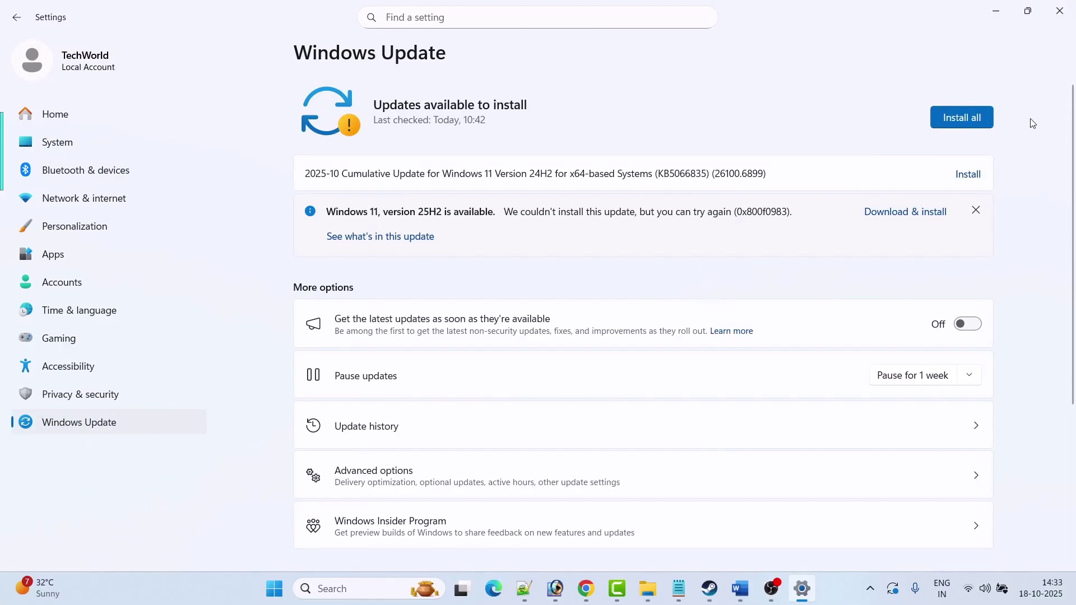
click(997, 11)
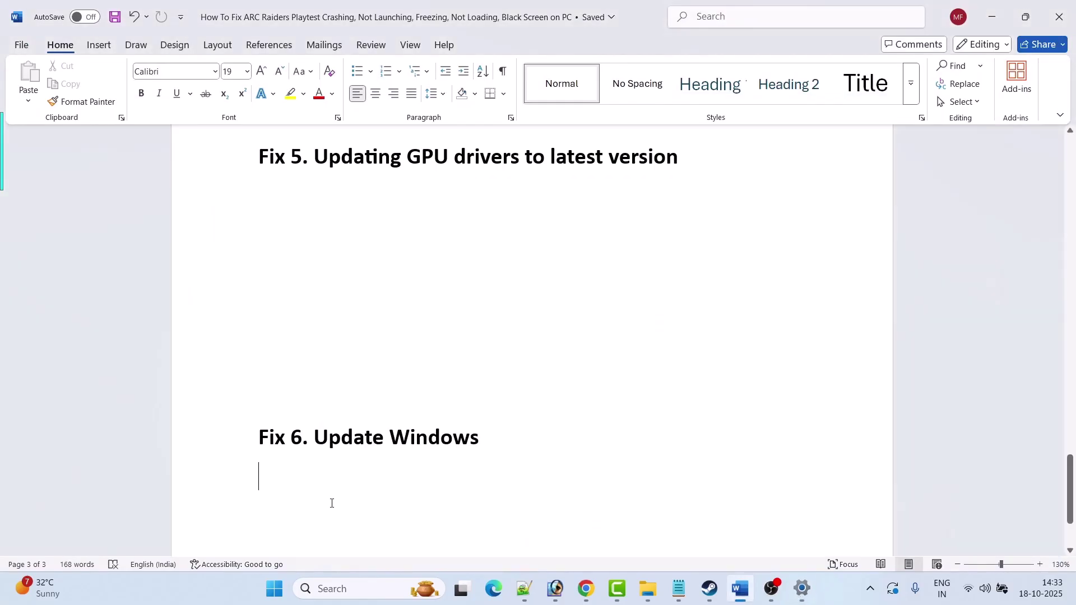
- View the Restart option in the Start power menu without restarting
key(super)
click(712, 540)
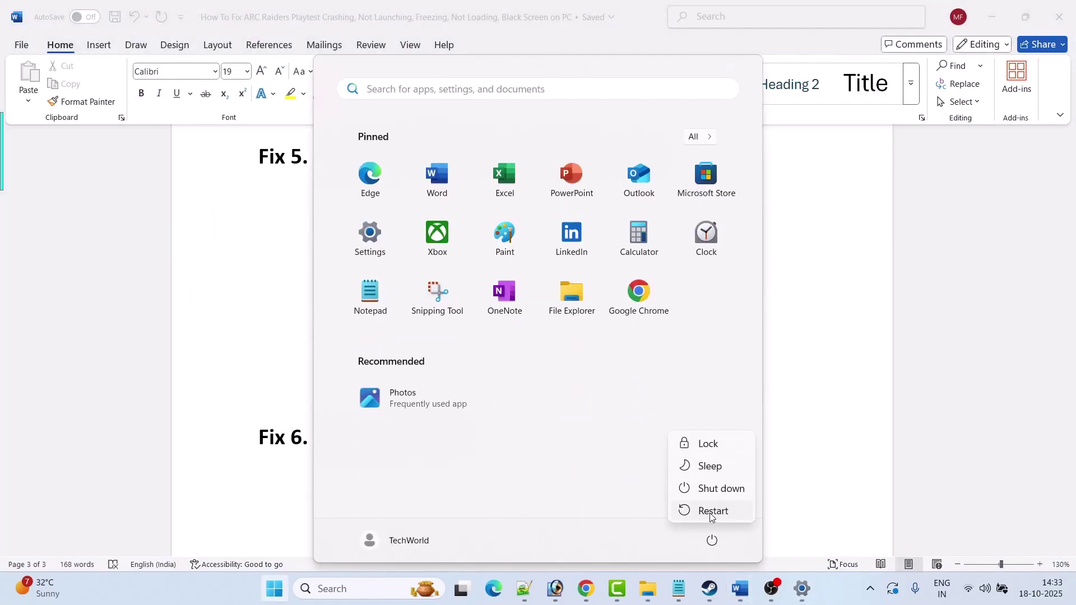
click(814, 440)
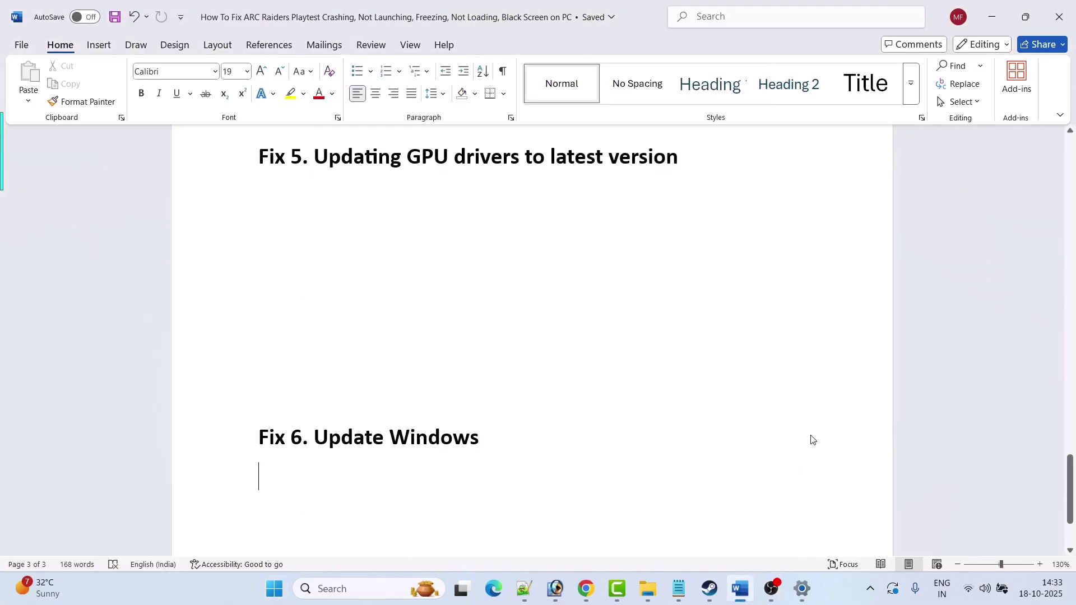
- Bring Steam to the front on the ARC Raiders Playtest library page
click(709, 589)
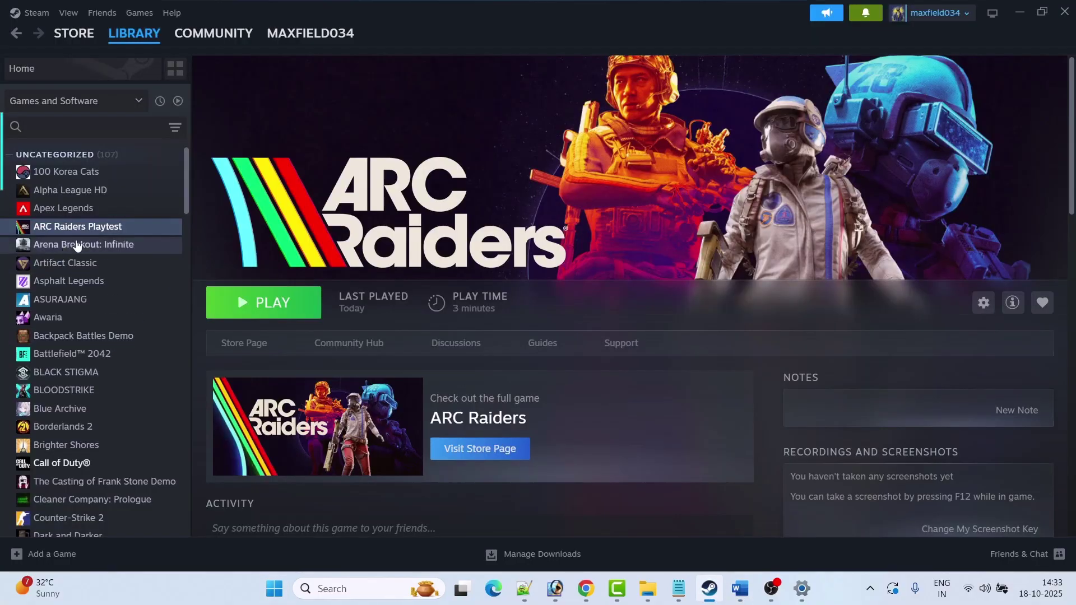